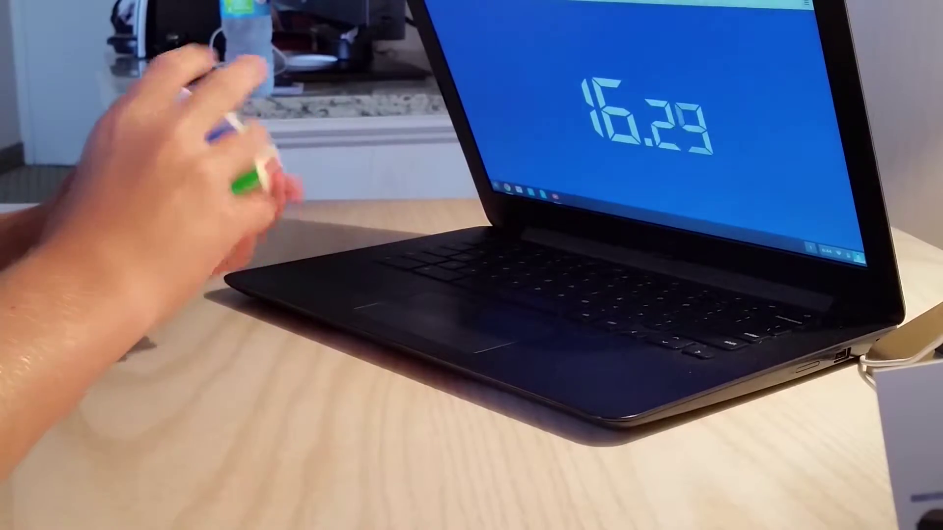
Step: Stop the timer on the first 3x3 solve at 17.90 seconds
key("space")
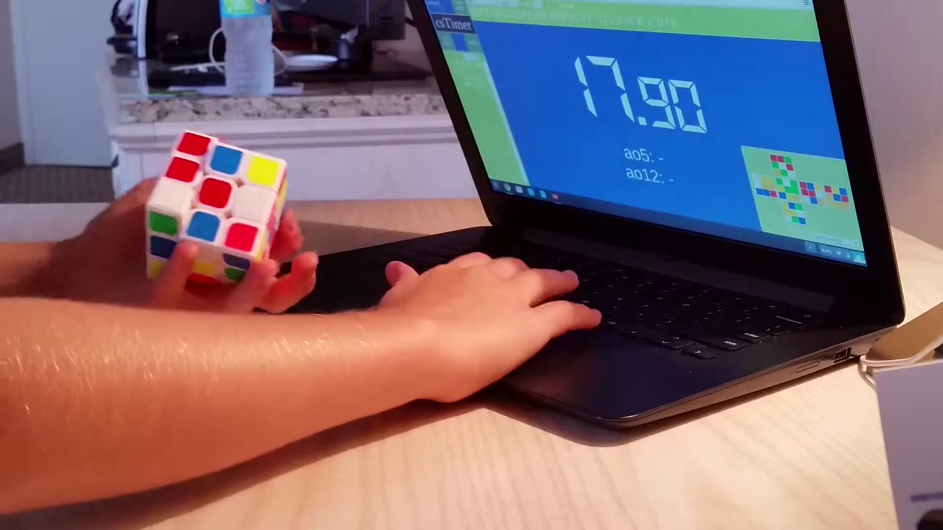
Step: Run inspection and time the second 3x3 solve, stopping at 19.50
key("space")
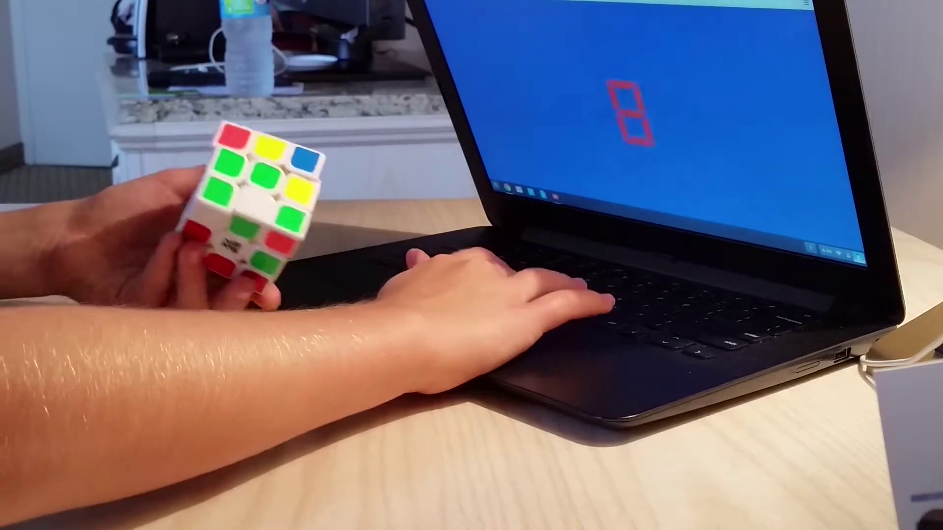
key("space")
key("space")
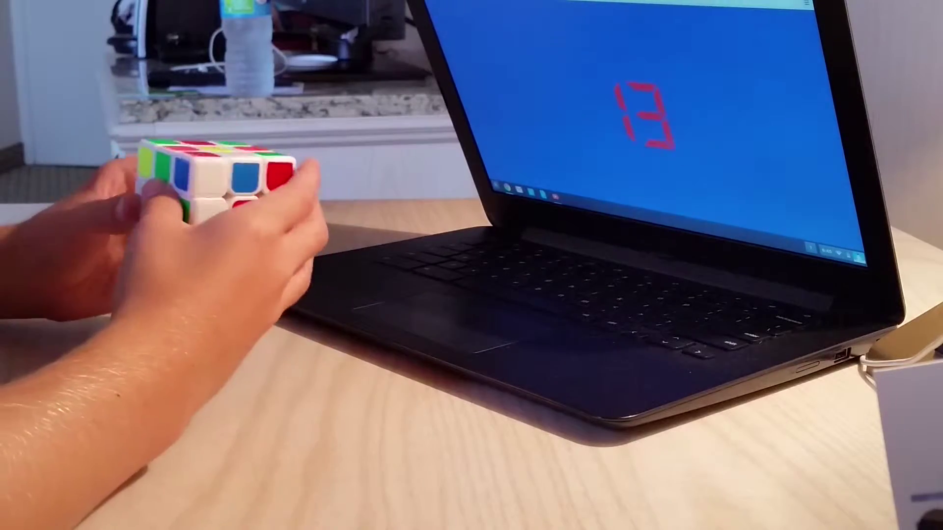
Step: Time the third 3x3 solve at 20.34, then begin the fourth solve's inspection
key("space")
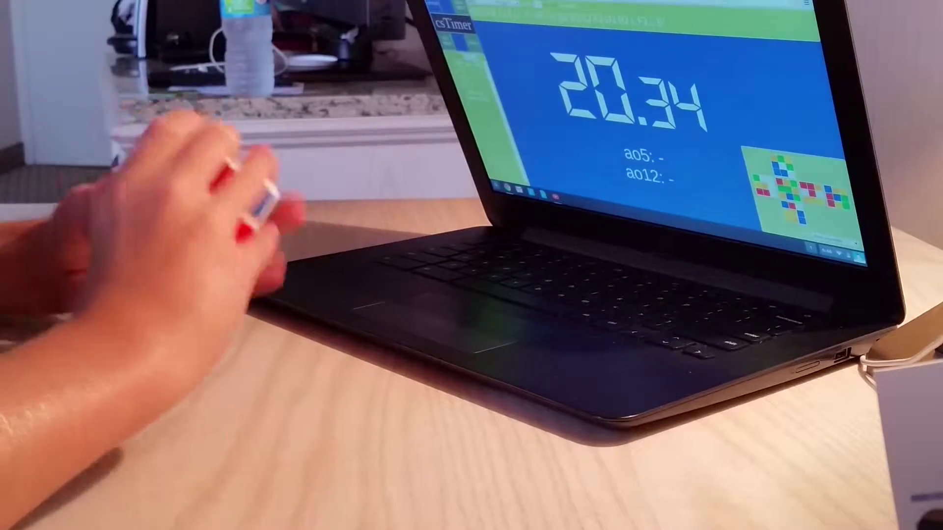
key("space")
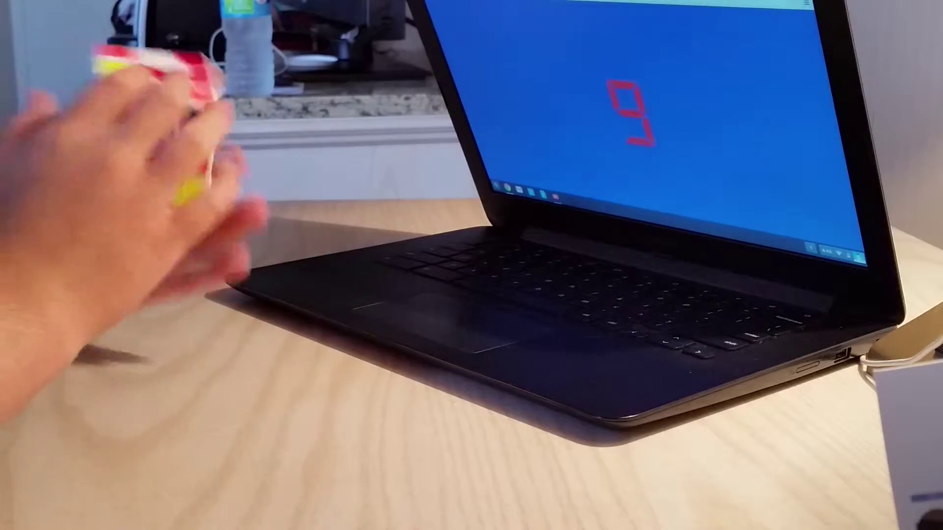
Step: Release the spacebar to start timing the fourth 3x3 solve
key("space")
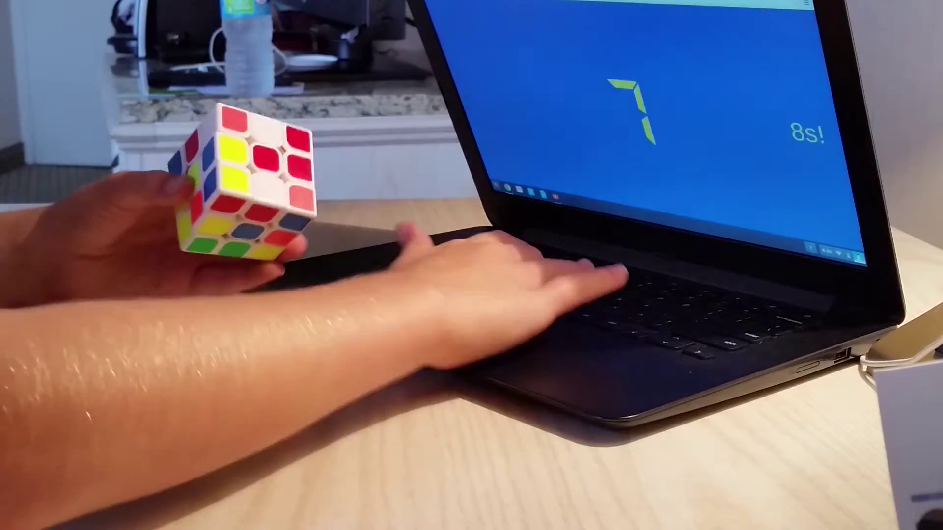